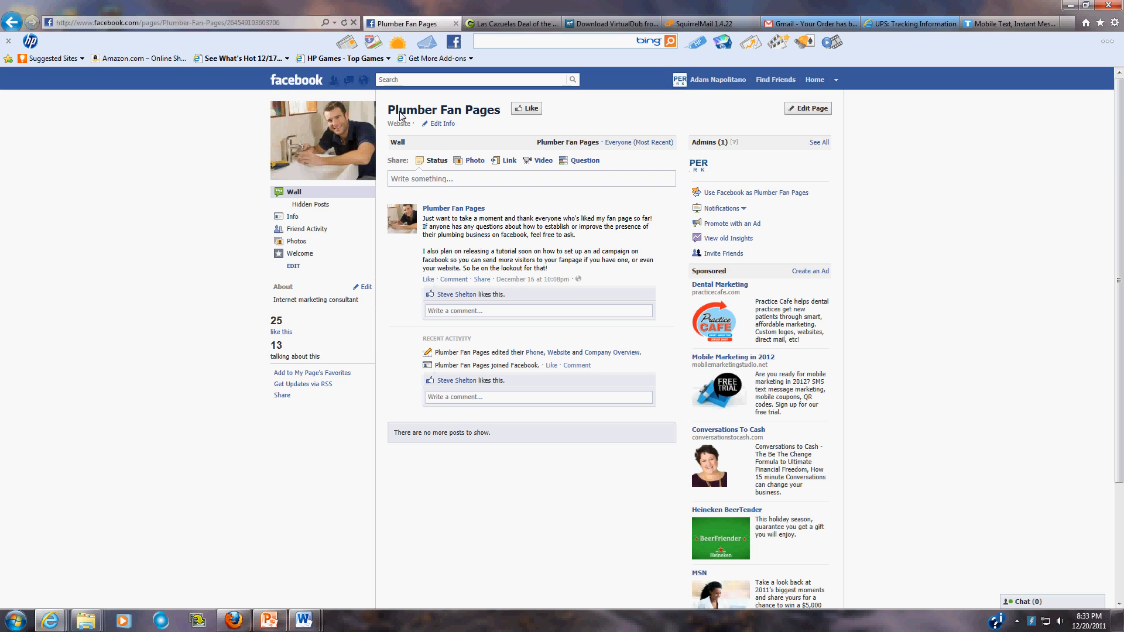
Start an ad promoting the page, choosing Plumber Fan Pages as its destination
mouse_move(417, 214)
left_click(720, 225)
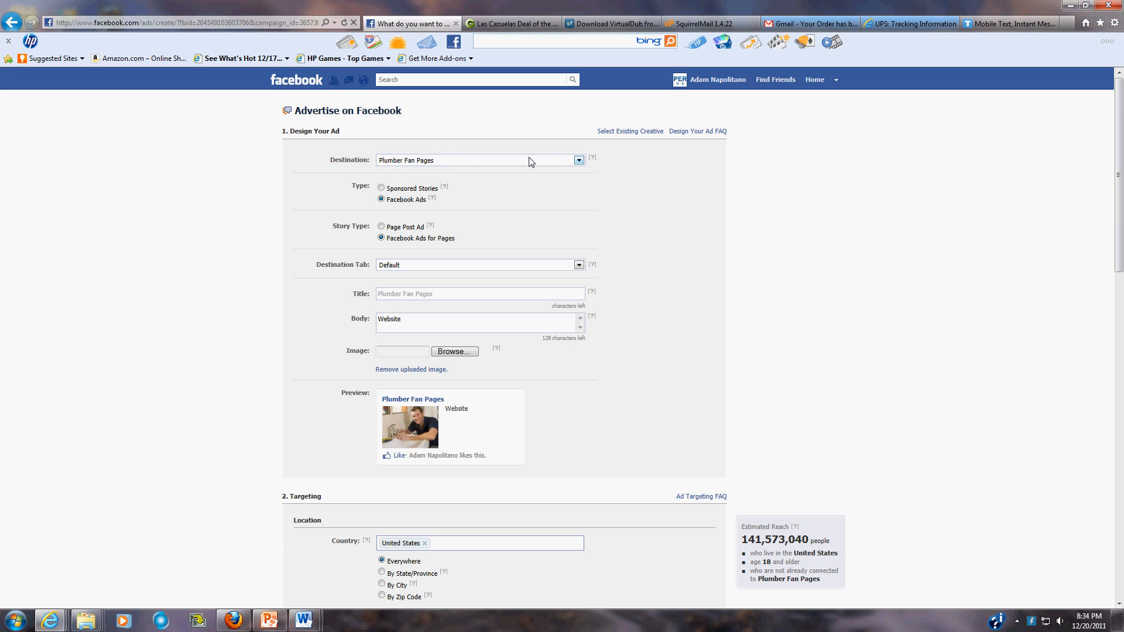
left_click(579, 161)
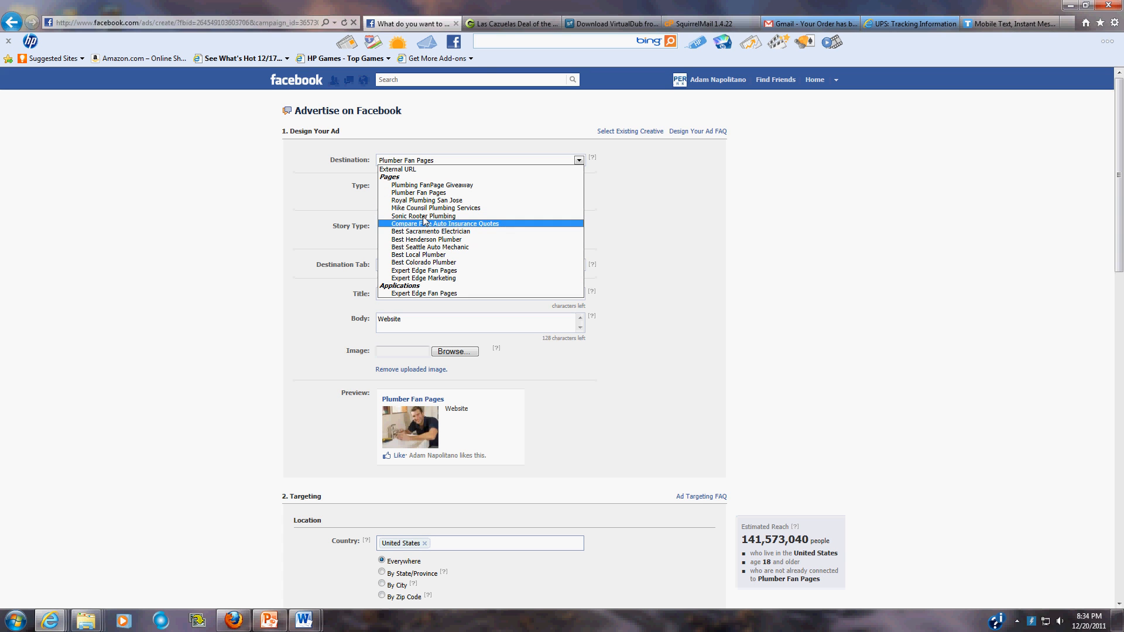
left_click(425, 195)
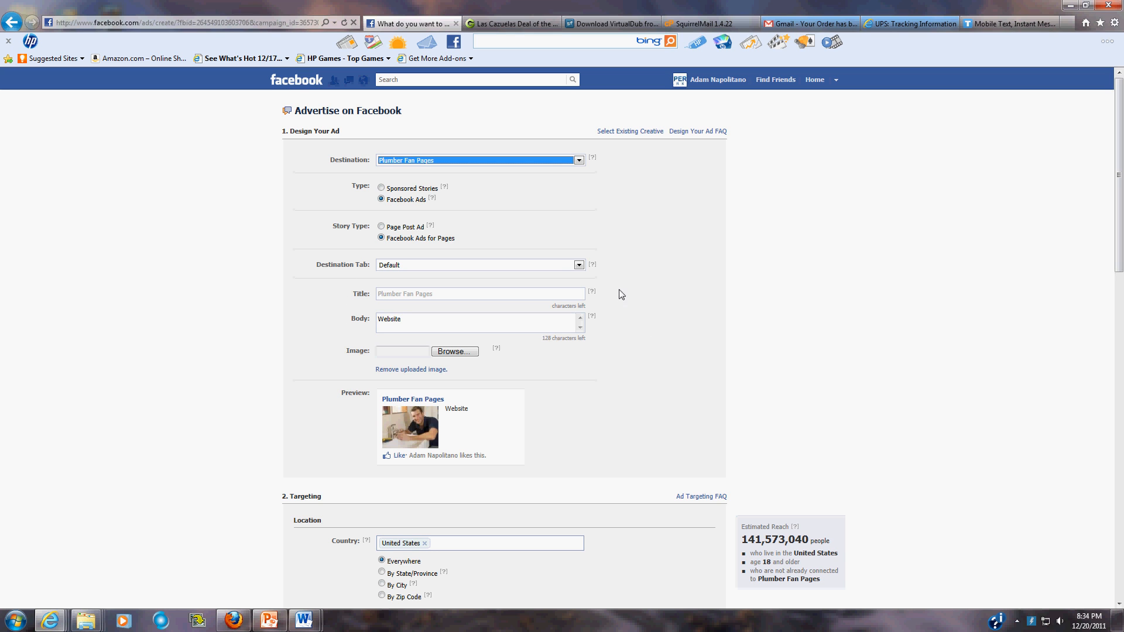
Set the ad's destination tab to Wall
left_click(579, 265)
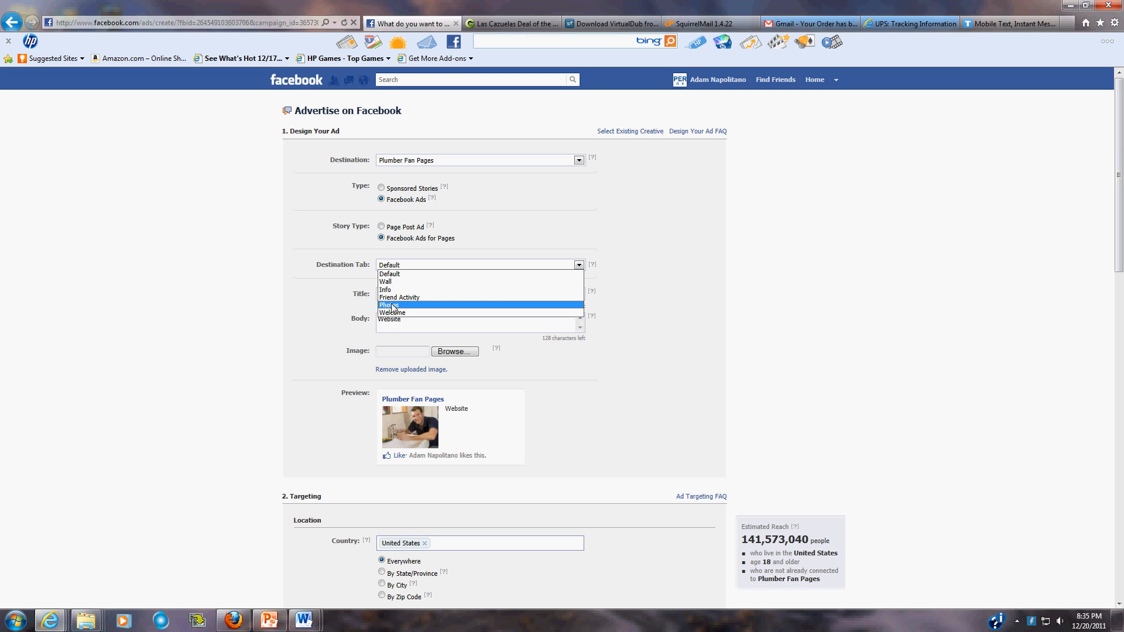
left_click(392, 283)
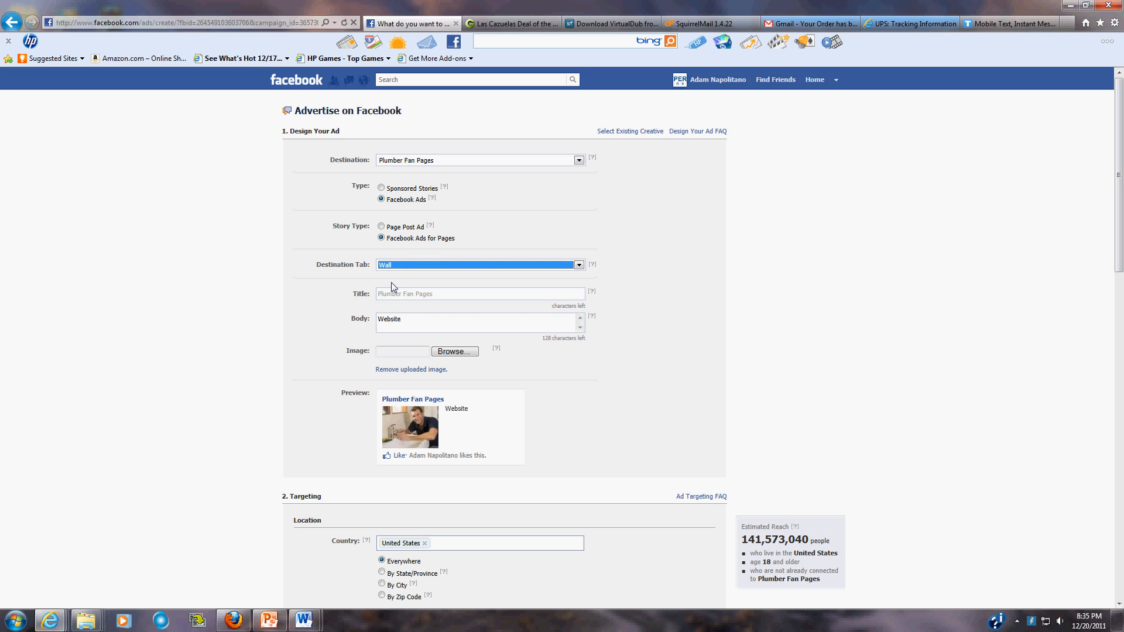
left_click(668, 254)
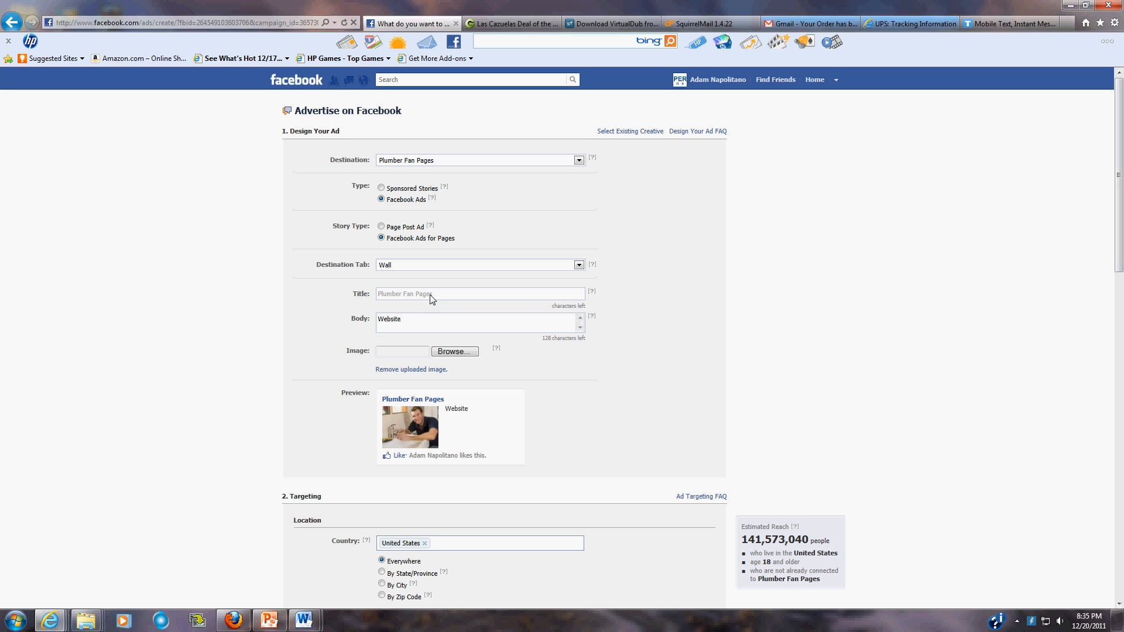
left_click_drag(430, 299, 360, 304)
left_click(459, 299)
mouse_move(445, 293)
left_mouse_down()
mouse_move(419, 297)
mouse_move(434, 299)
left_mouse_up()
left_click_drag(678, 299, 384, 285)
Replace the ad body with "Click here to receive $25 off all of our plumbing services to residents of the Philadelphia area."
left_click_drag(409, 329, 363, 326)
left_click(403, 327)
left_click_drag(404, 320, 347, 318)
type("Click here to receive $25 off all of our p")
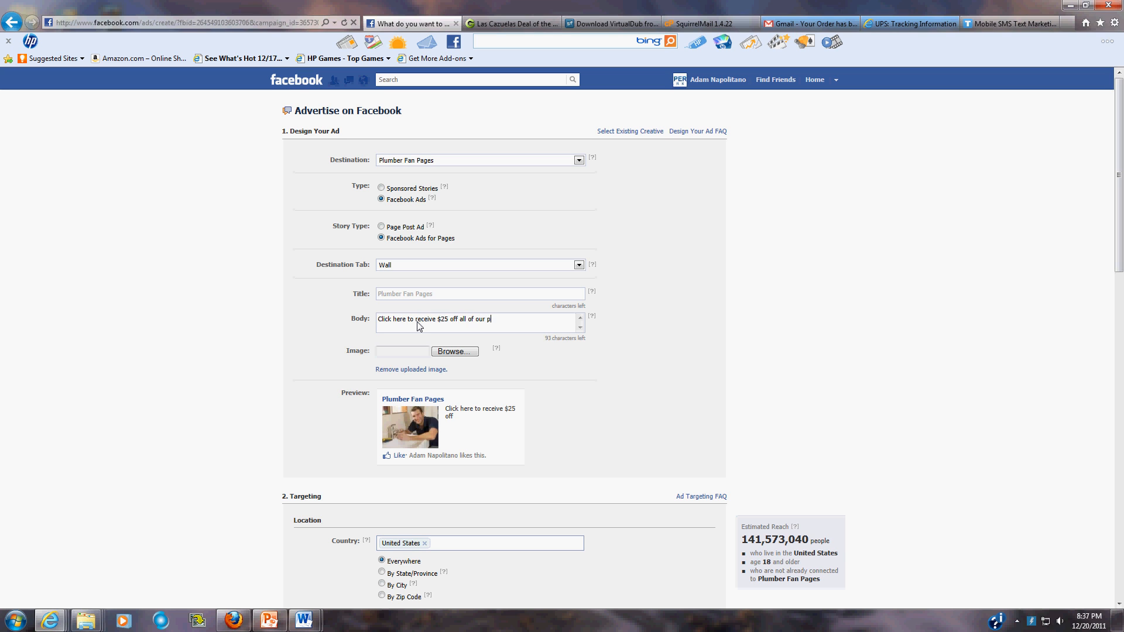
type("lumbing services to residents ")
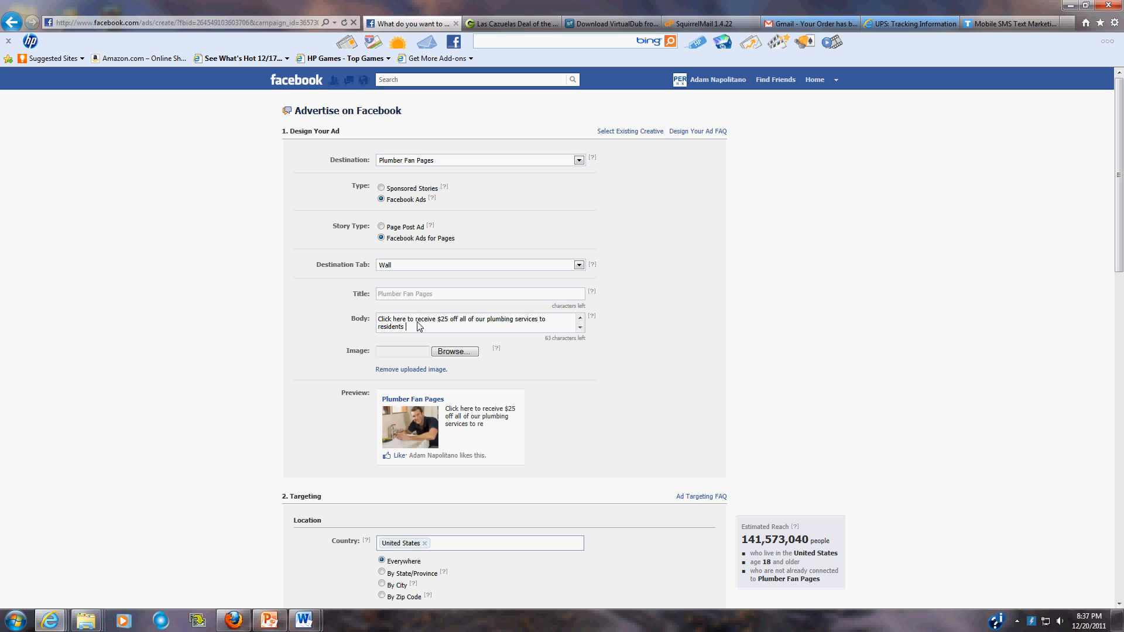
type("of the Philadelphia re")
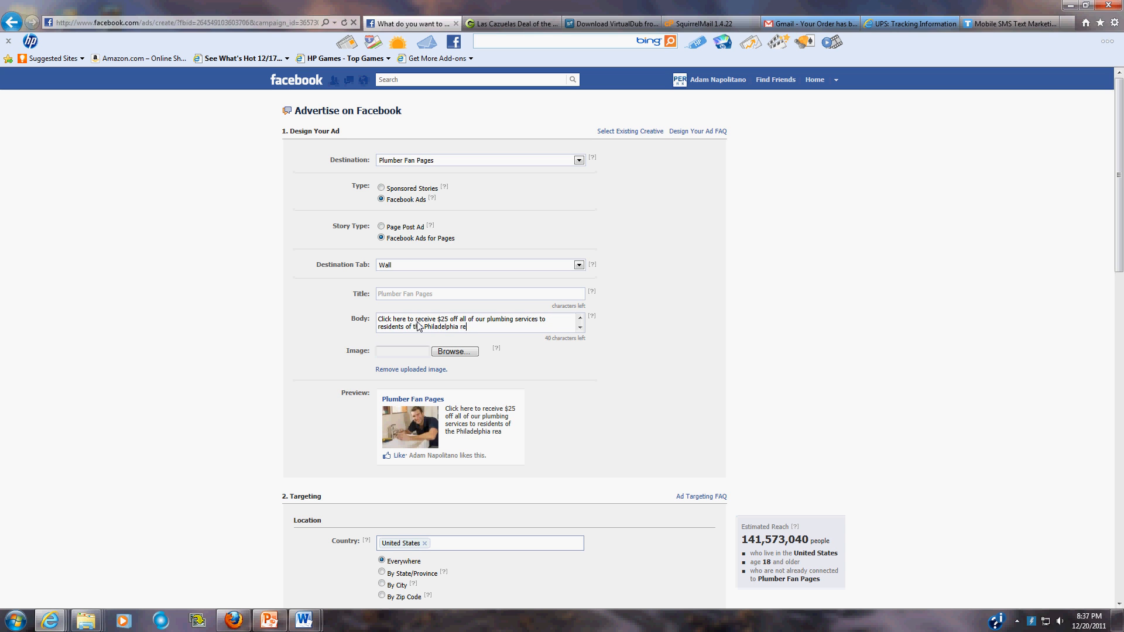
key("BackSpace")
key("BackSpace")
type("area.")
left_click_drag(458, 327, 423, 330)
left_click(481, 332)
left_click_drag(477, 328, 378, 315)
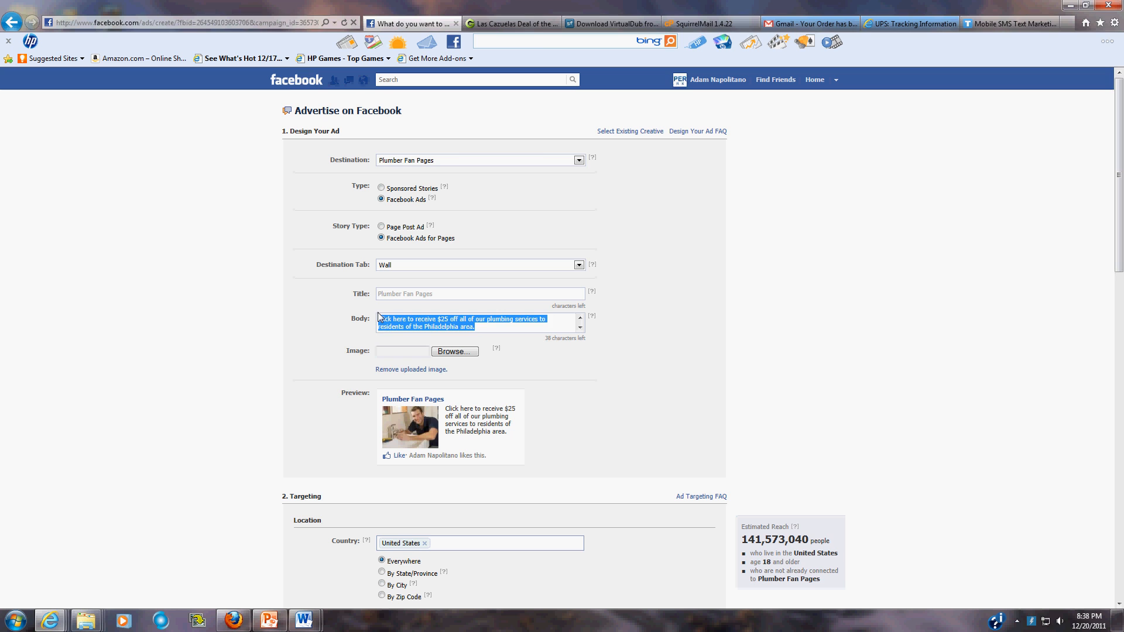
left_click(479, 331)
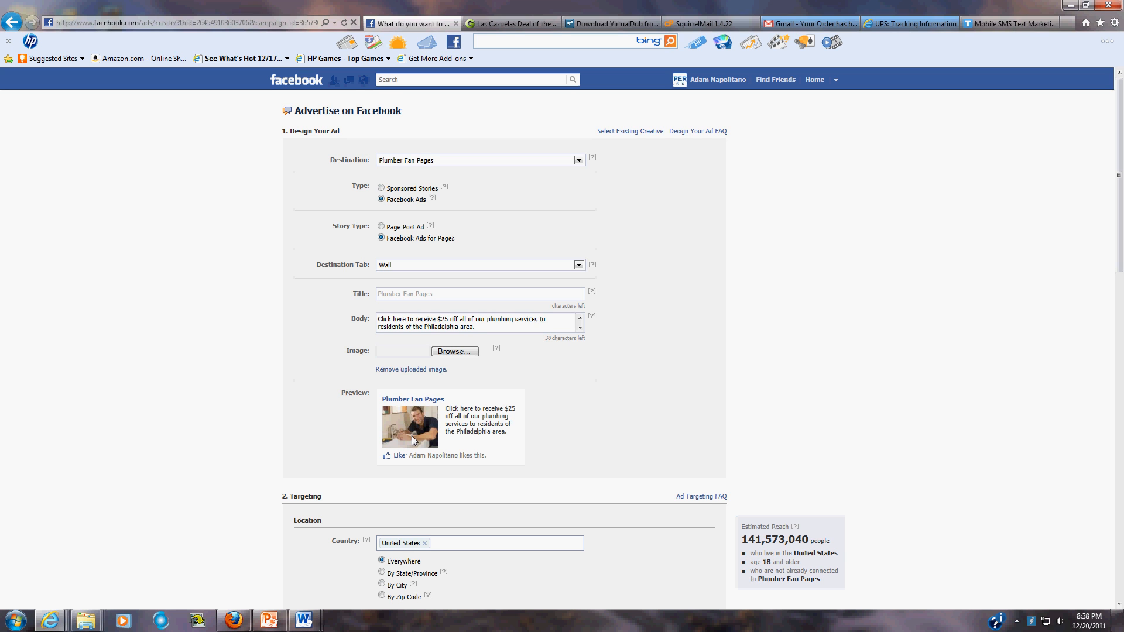
left_click(397, 354)
left_click(463, 354)
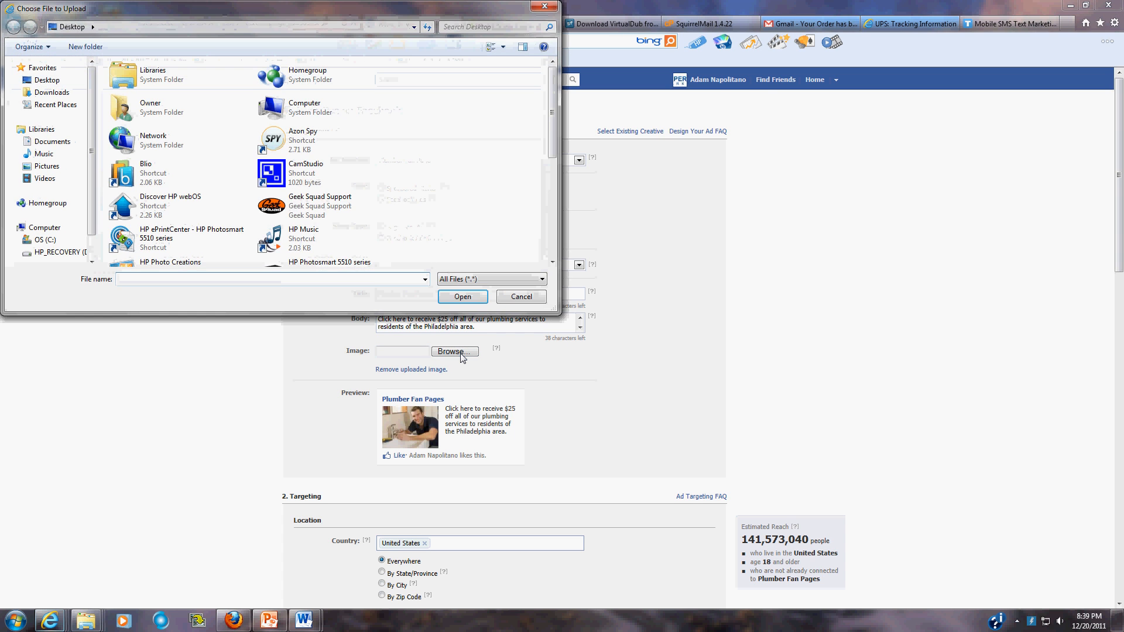
left_click(33, 170)
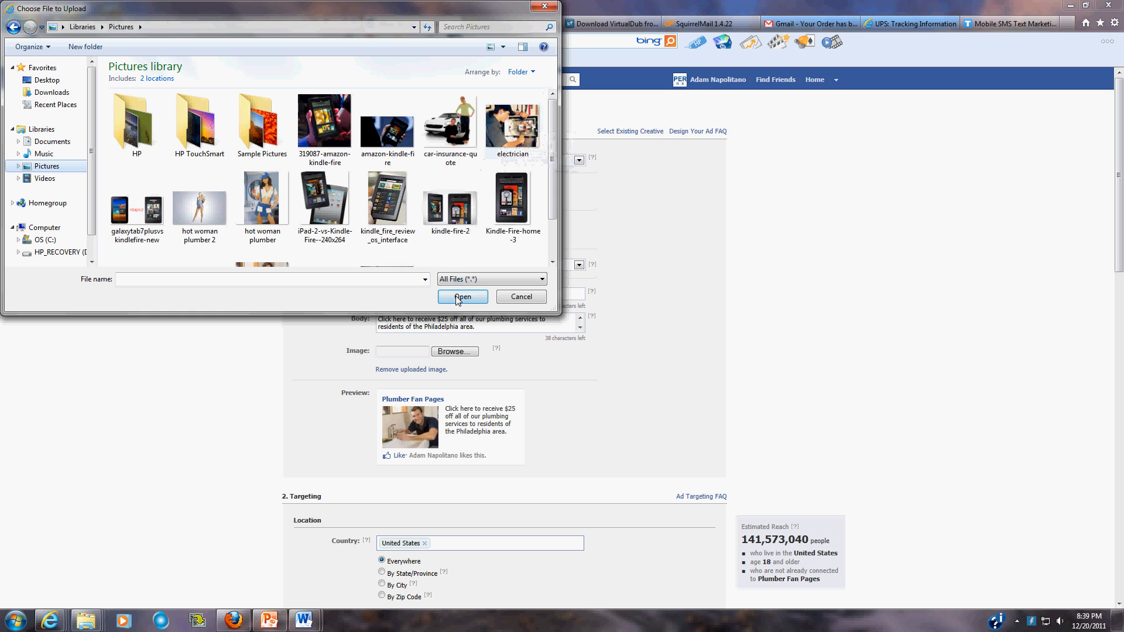
left_click(545, 6)
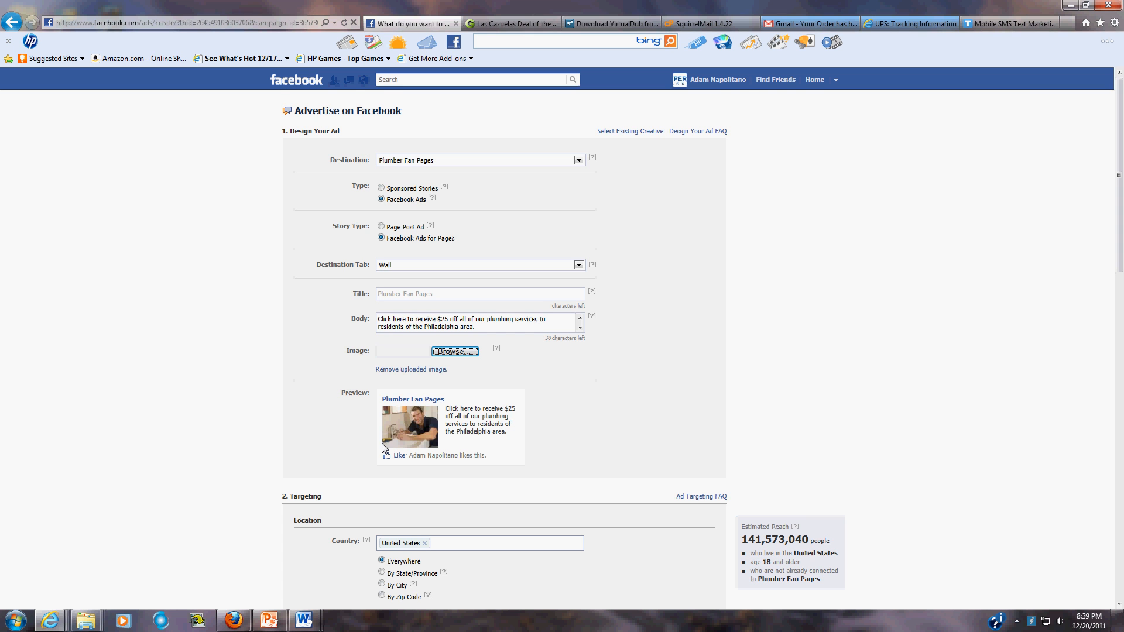
Target the ad by city within the United States, choosing Philadelphia, PA
scroll(389, 405, "down", 4)
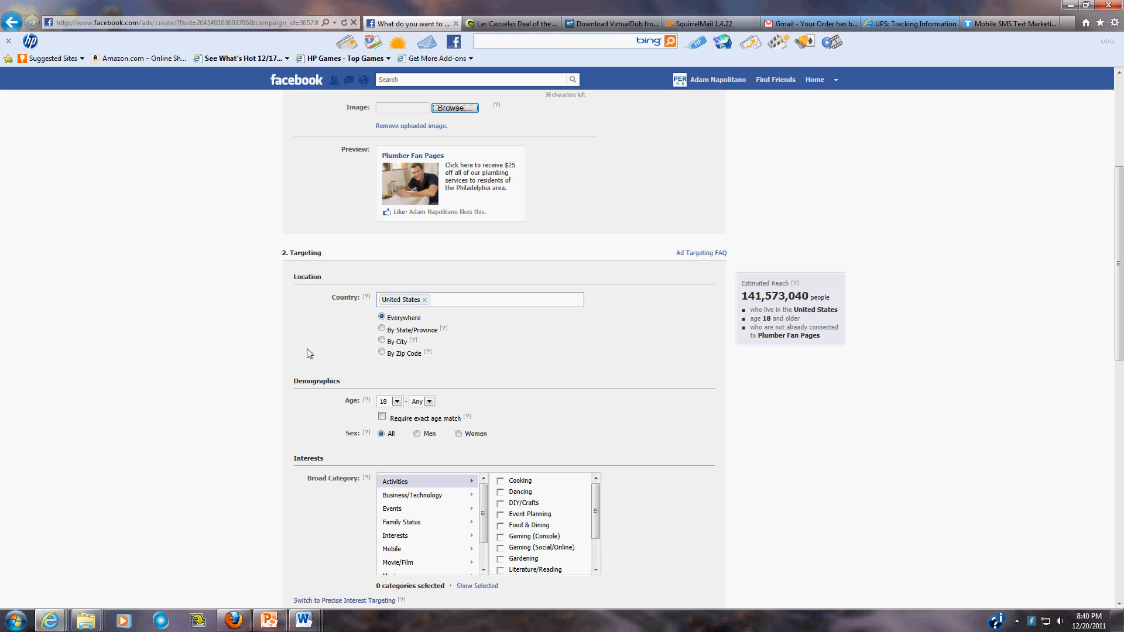
left_click(383, 344)
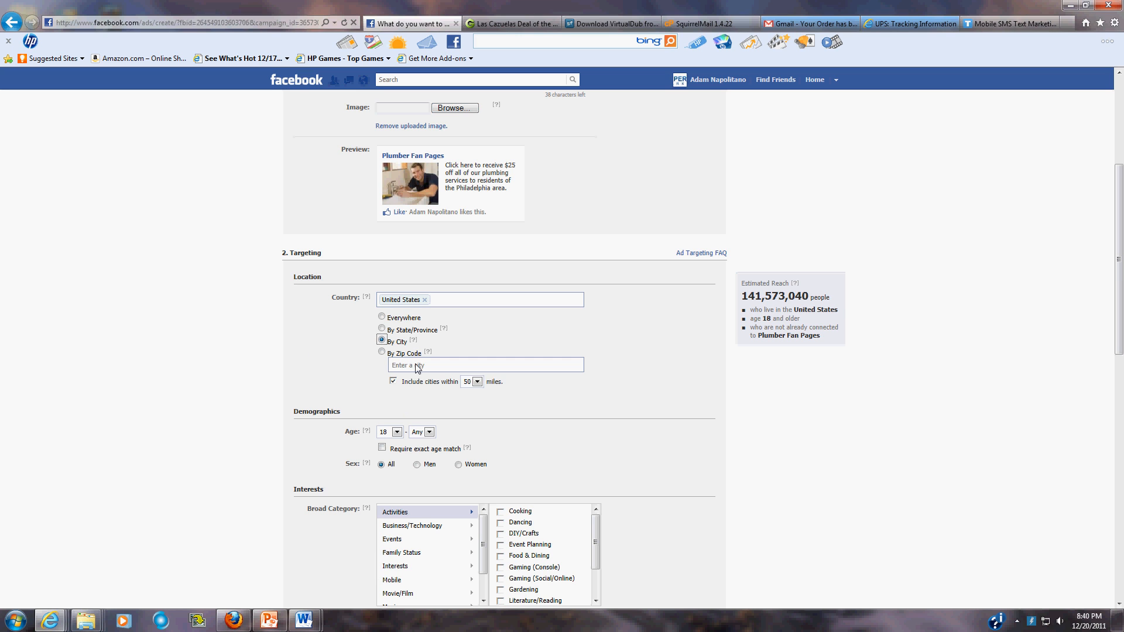
type("Ph")
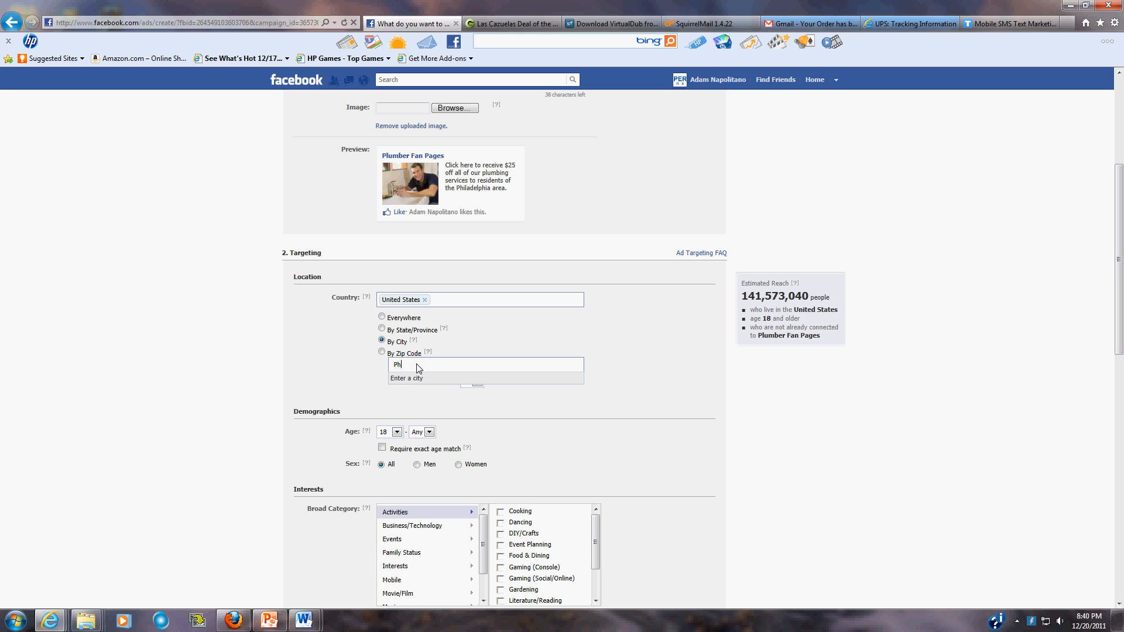
type("ila")
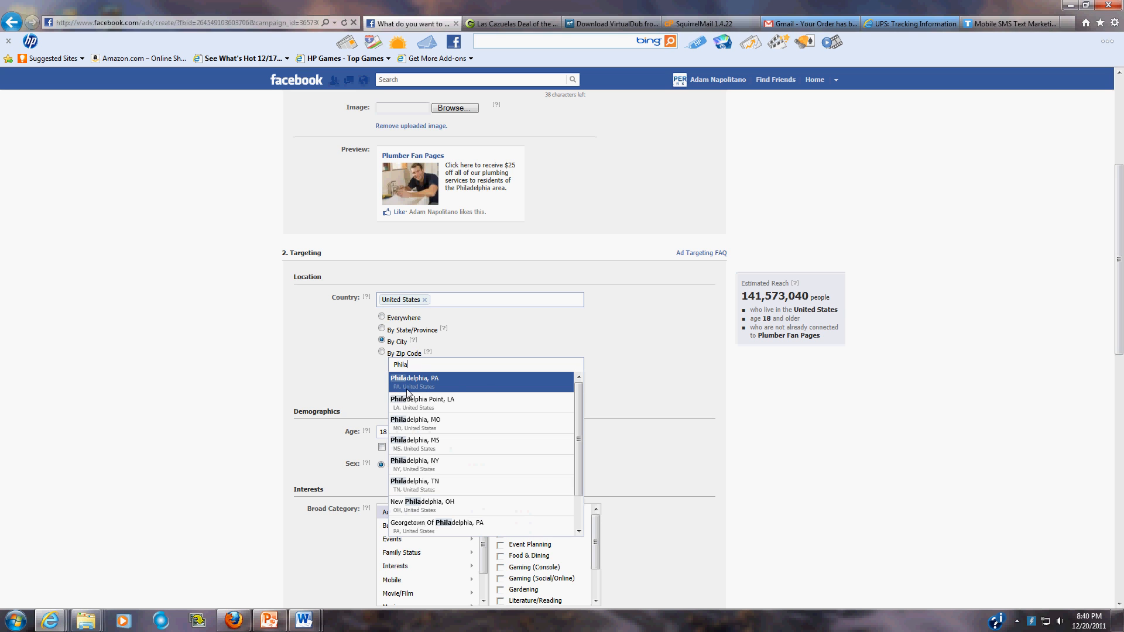
left_click(440, 383)
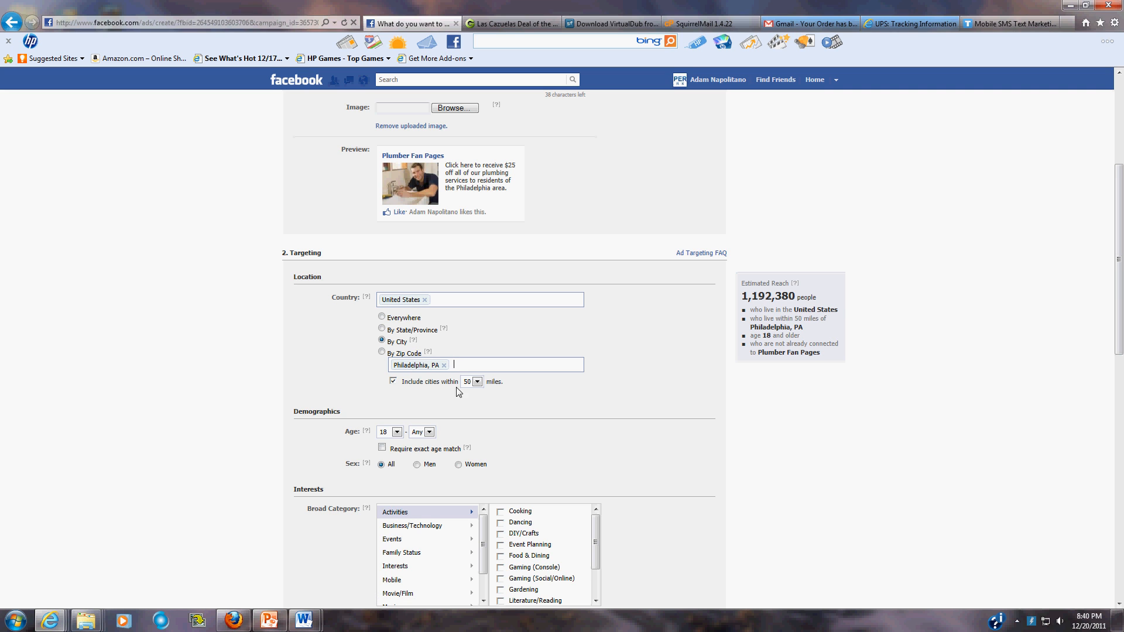
Turn off including cities within a mile radius so the location targeting covers only the chosen city
left_click(477, 384)
left_click(507, 390)
left_click(392, 381)
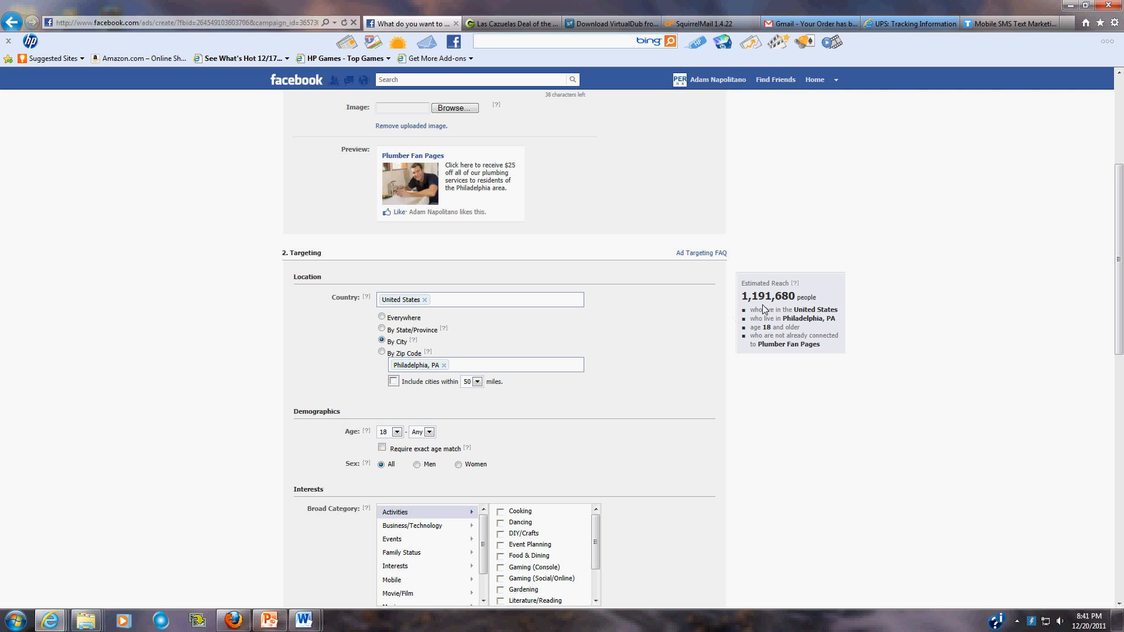
left_click_drag(797, 300, 741, 300)
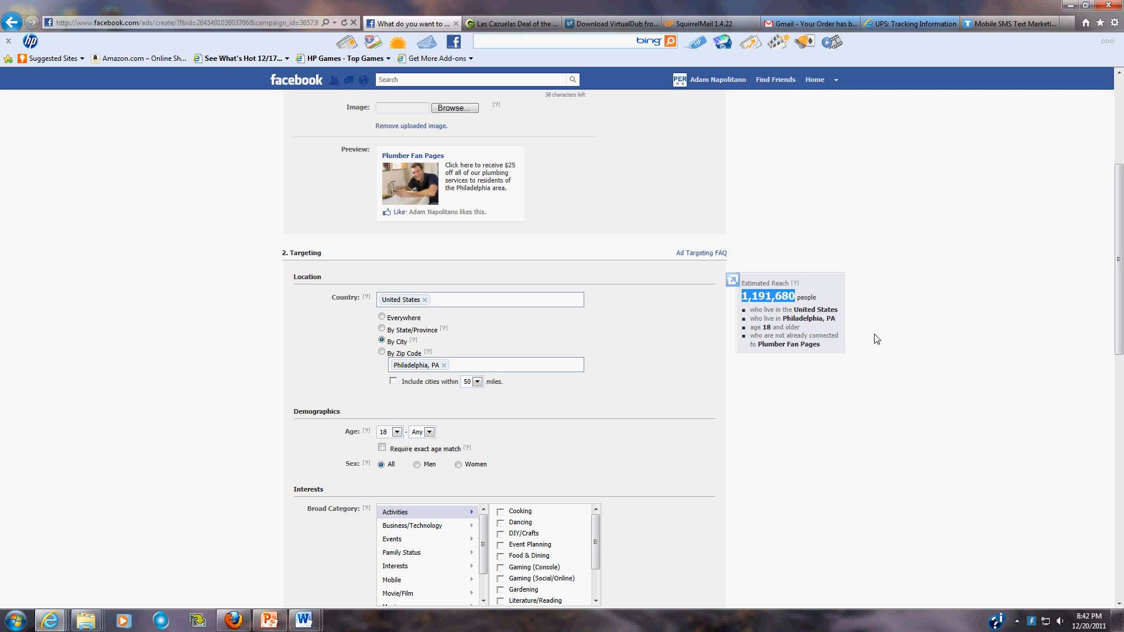
left_click(804, 305)
left_click_drag(791, 299, 740, 298)
left_click(646, 390)
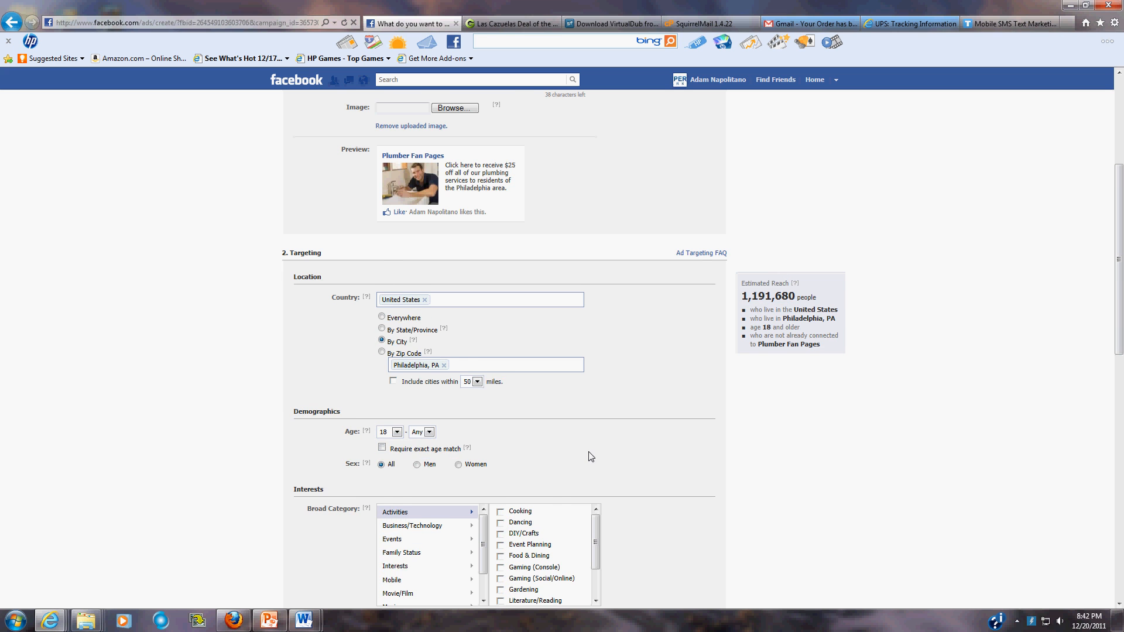
Set the audience's minimum age to 25 and limit the targeted sex to men
scroll(589, 452, "down", 2)
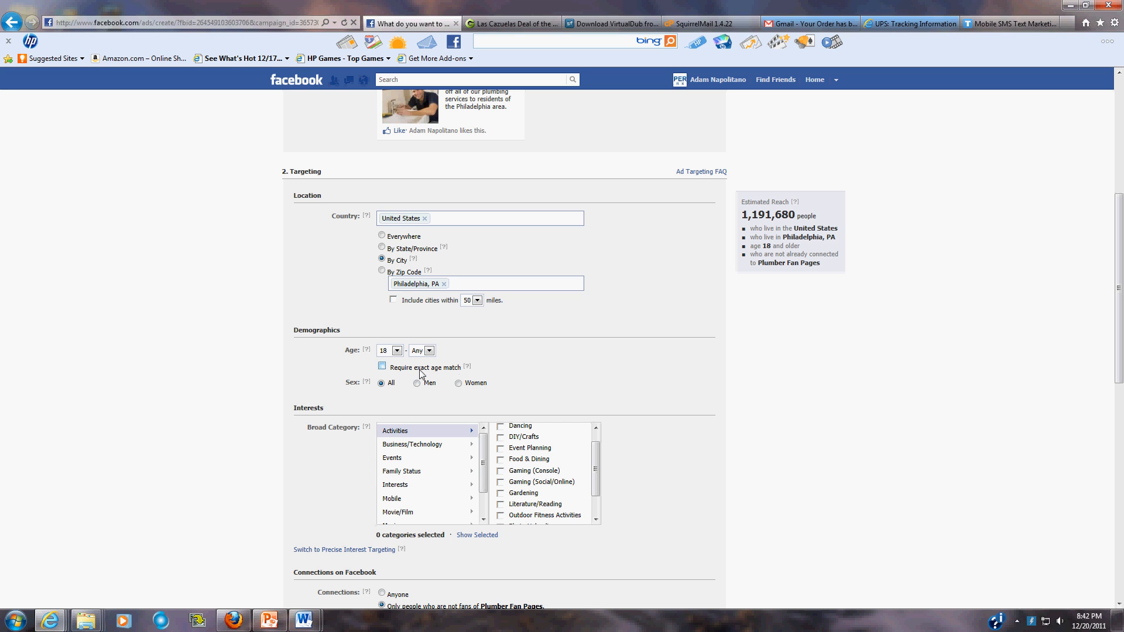
left_click(398, 351)
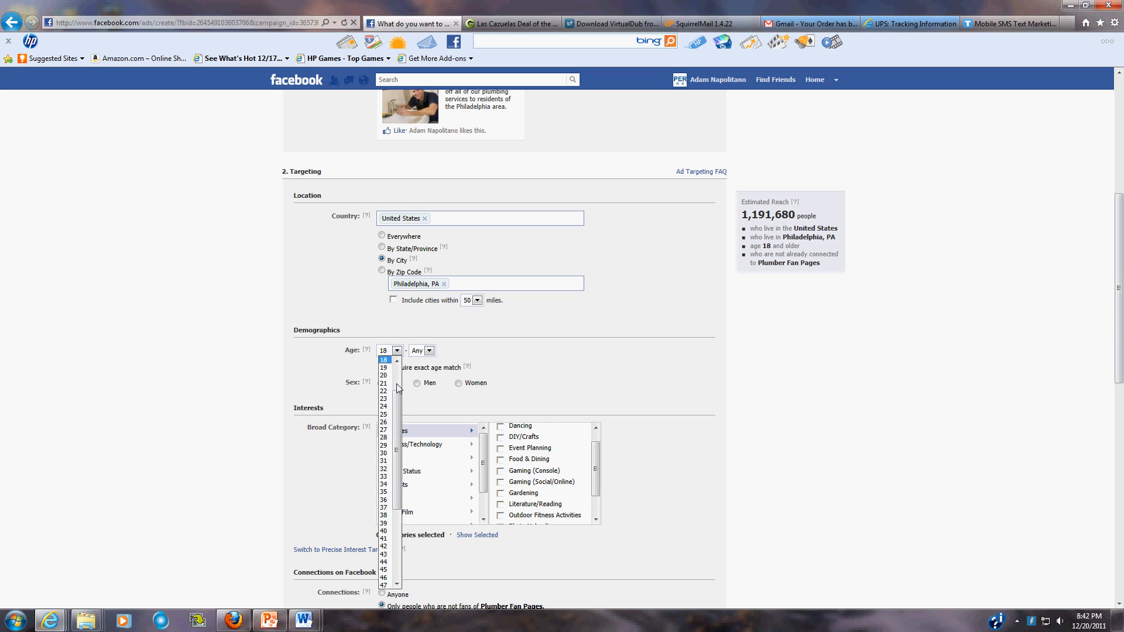
left_click(384, 414)
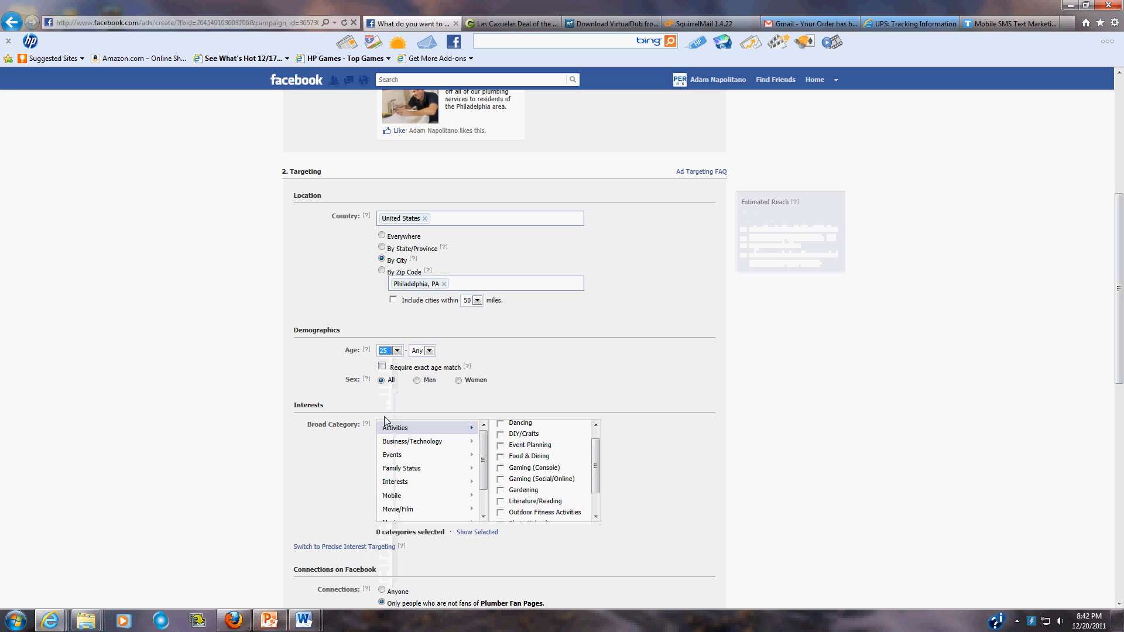
left_click(474, 356)
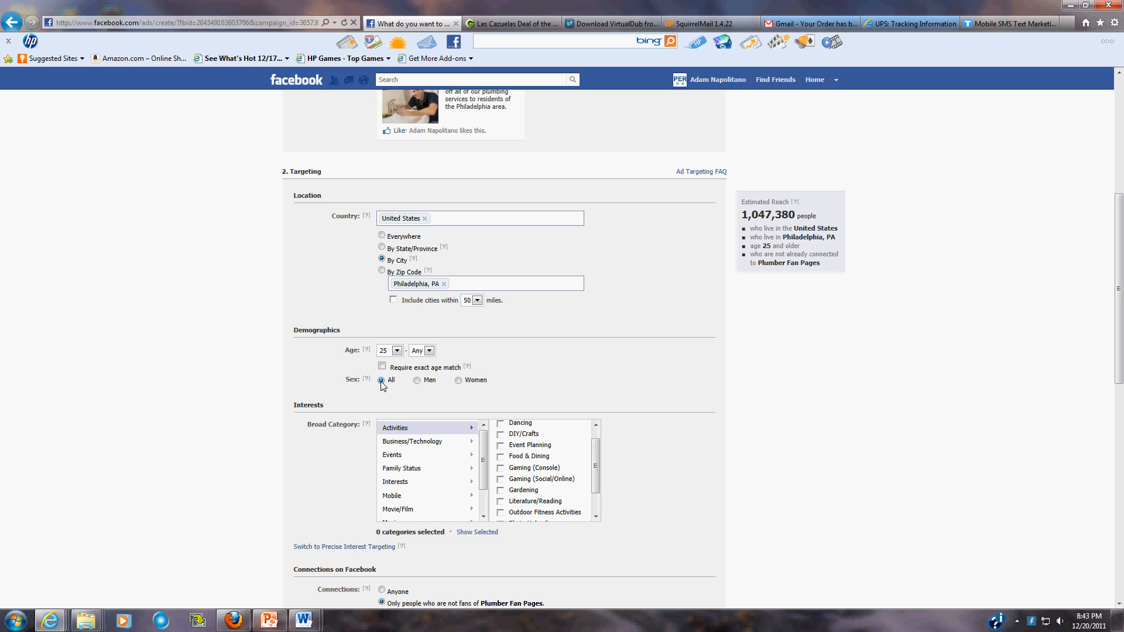
left_click(416, 380)
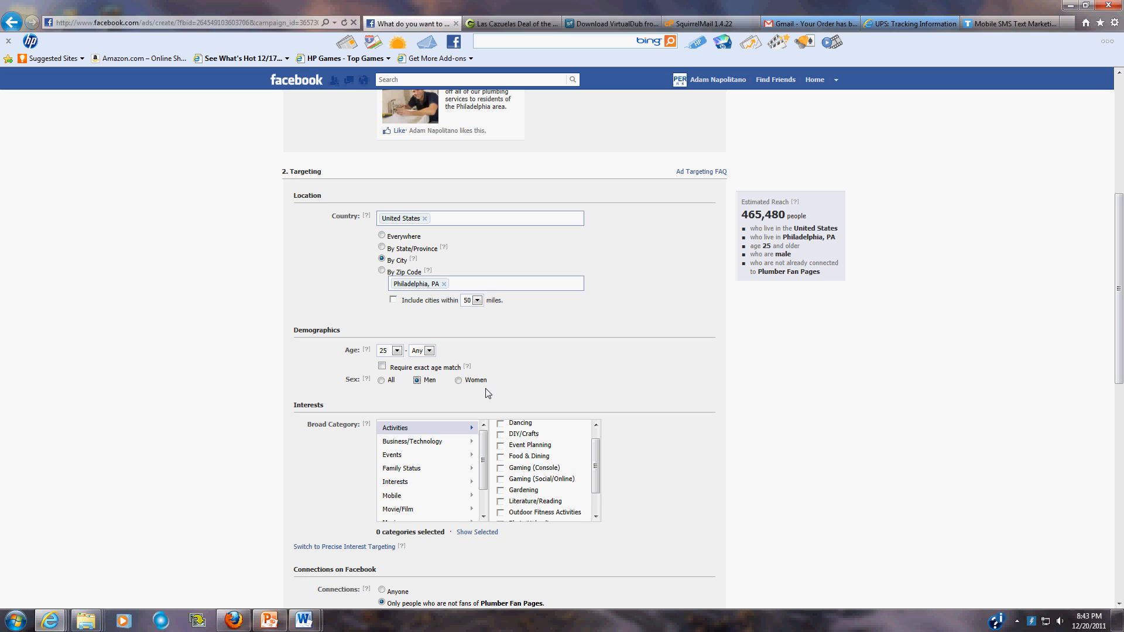
Create a new campaign named "Plumber fan page" for the ad instead of using the existing one
scroll(488, 393, "down", 2)
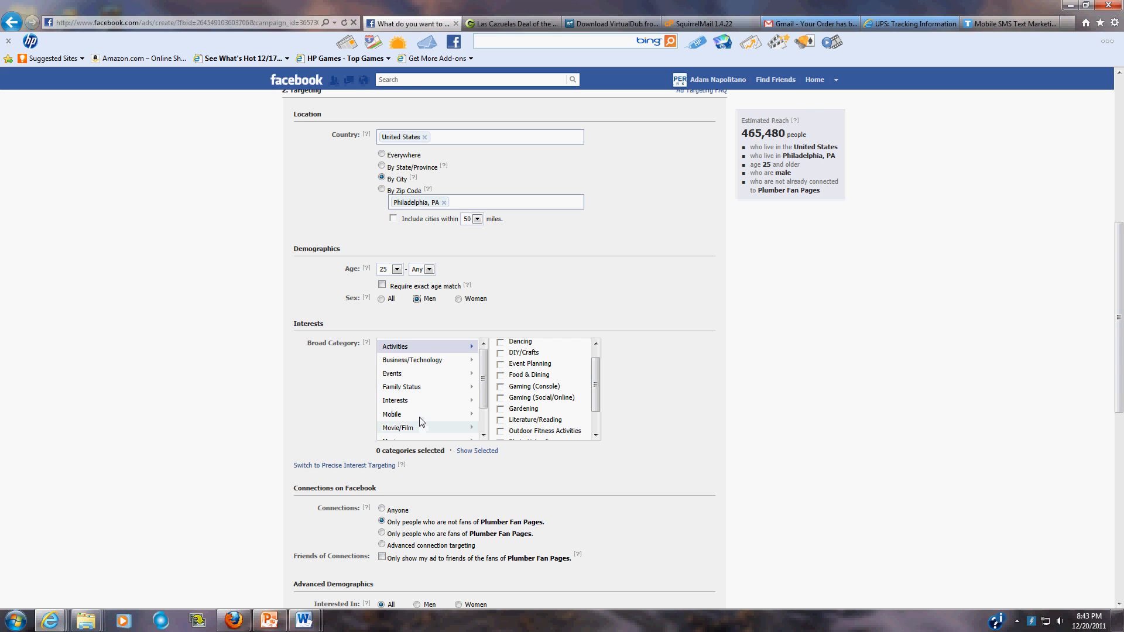
scroll(420, 421, "down", 4)
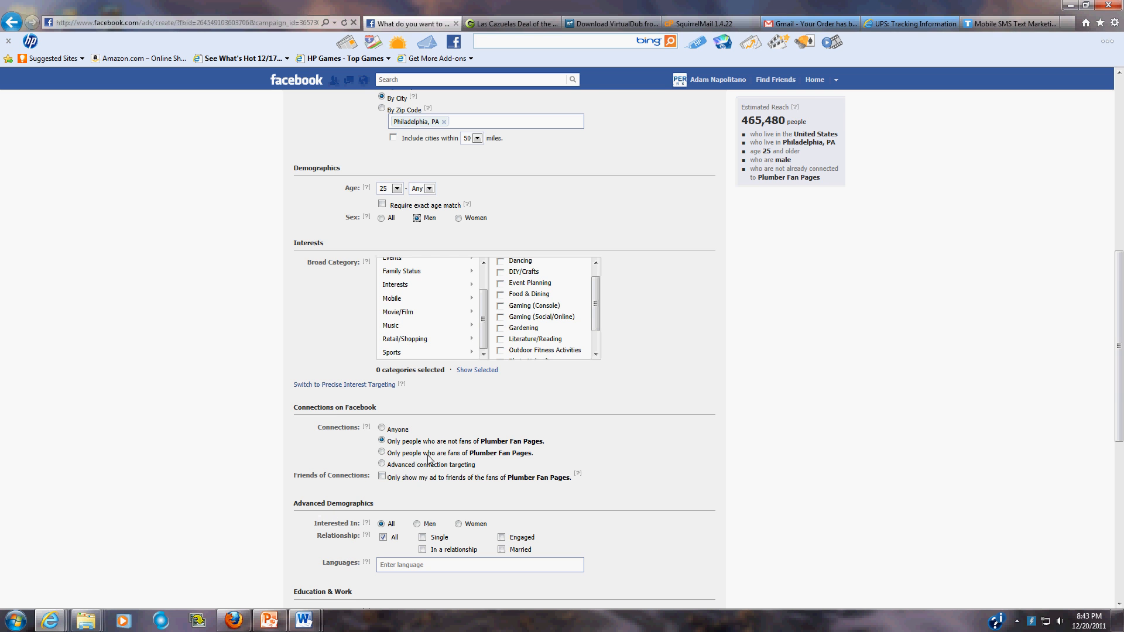
scroll(666, 415, "down", 2)
scroll(666, 415, "down", 2)
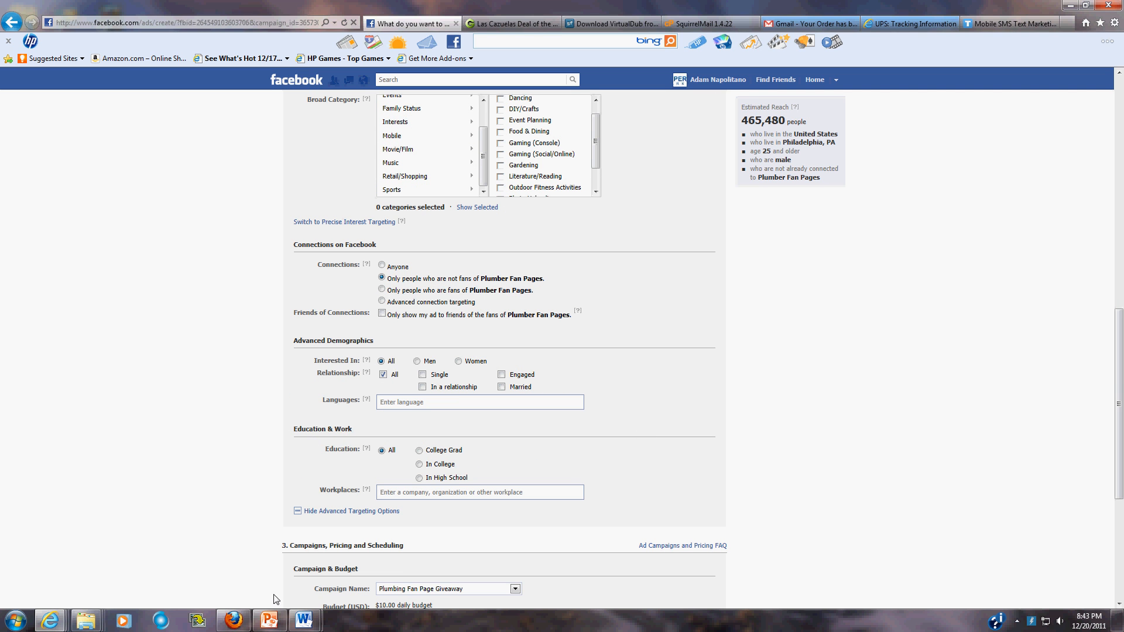
scroll(797, 322, "down", 5)
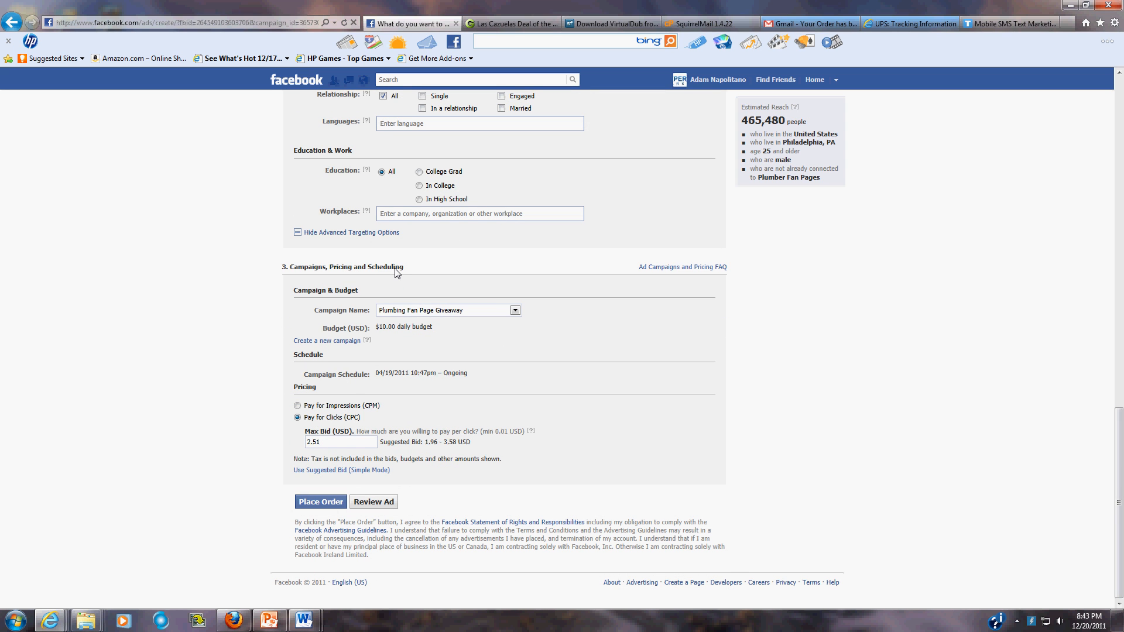
left_click(338, 341)
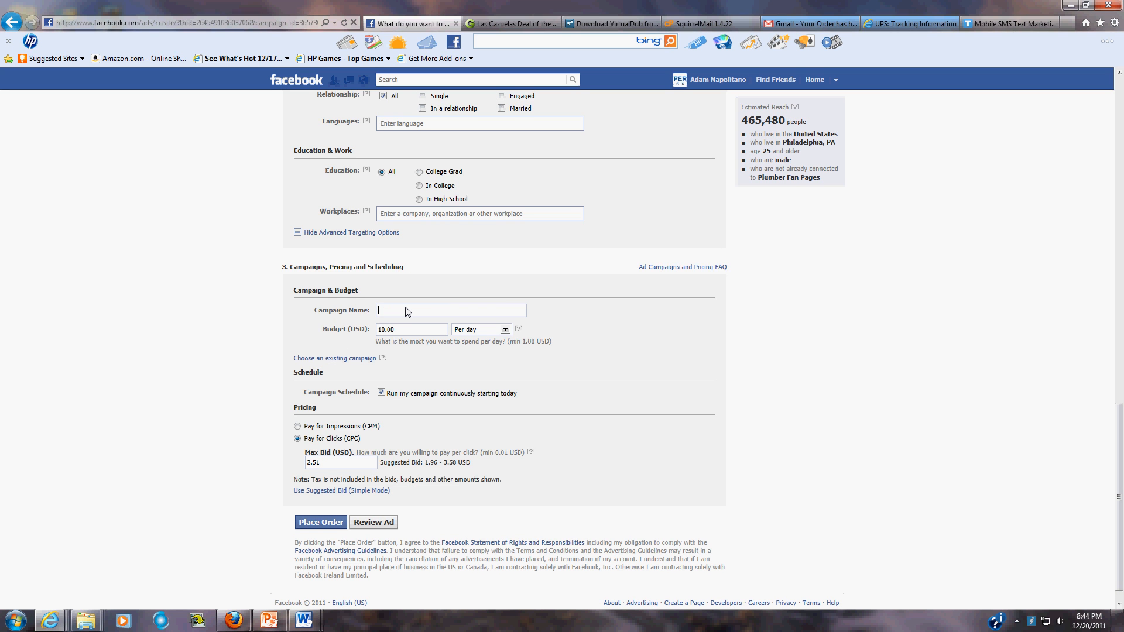
type("Plumber fan page")
left_click_drag(551, 343, 507, 347)
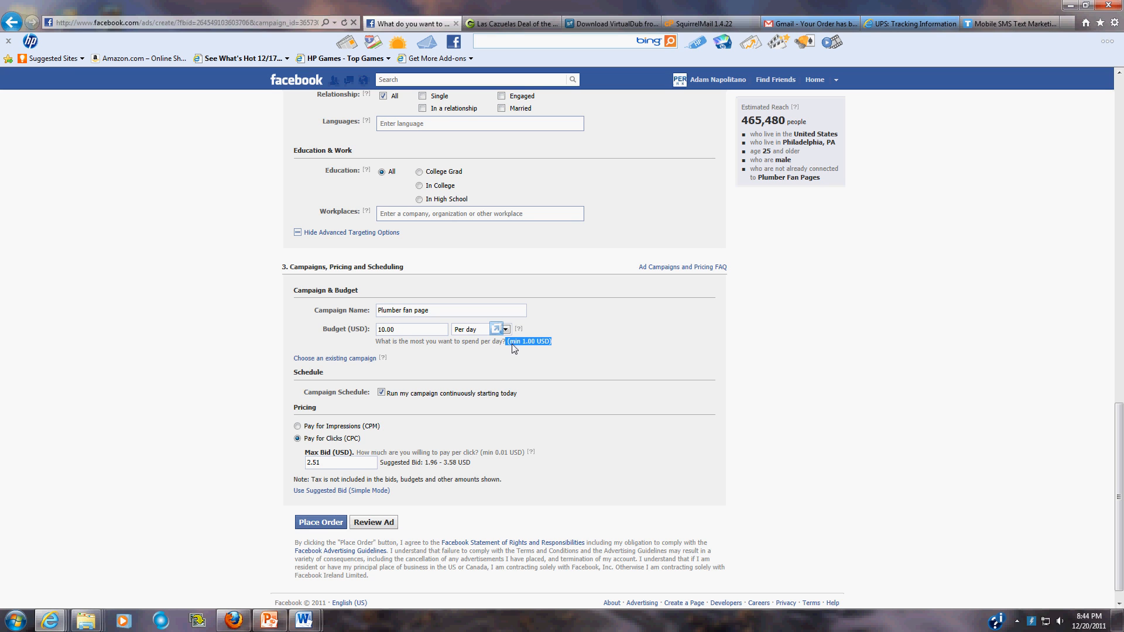
left_click(408, 331)
Set the maximum bid for paying per click to .25 USD
left_click_drag(335, 463, 307, 466)
left_click(338, 465)
left_click_drag(335, 465, 254, 469)
left_click(321, 467)
left_click_drag(328, 467, 96, 472)
type(".25")
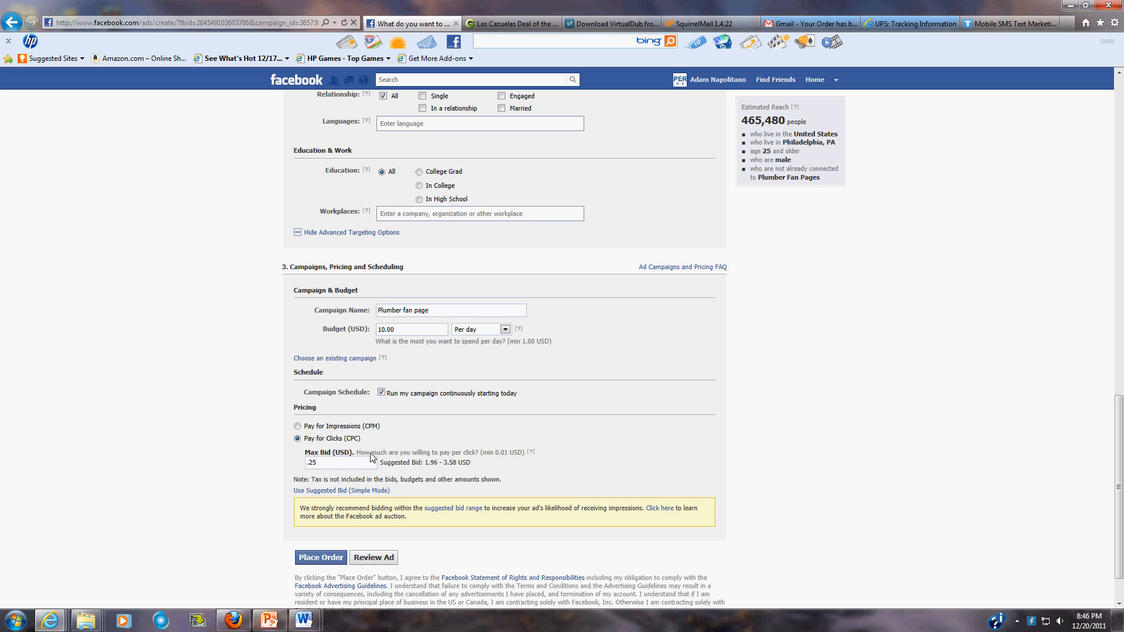
Switch the pricing to Pay for Impressions (CPM), keep the prefilled maximum bid and place the ad order
left_click(298, 426)
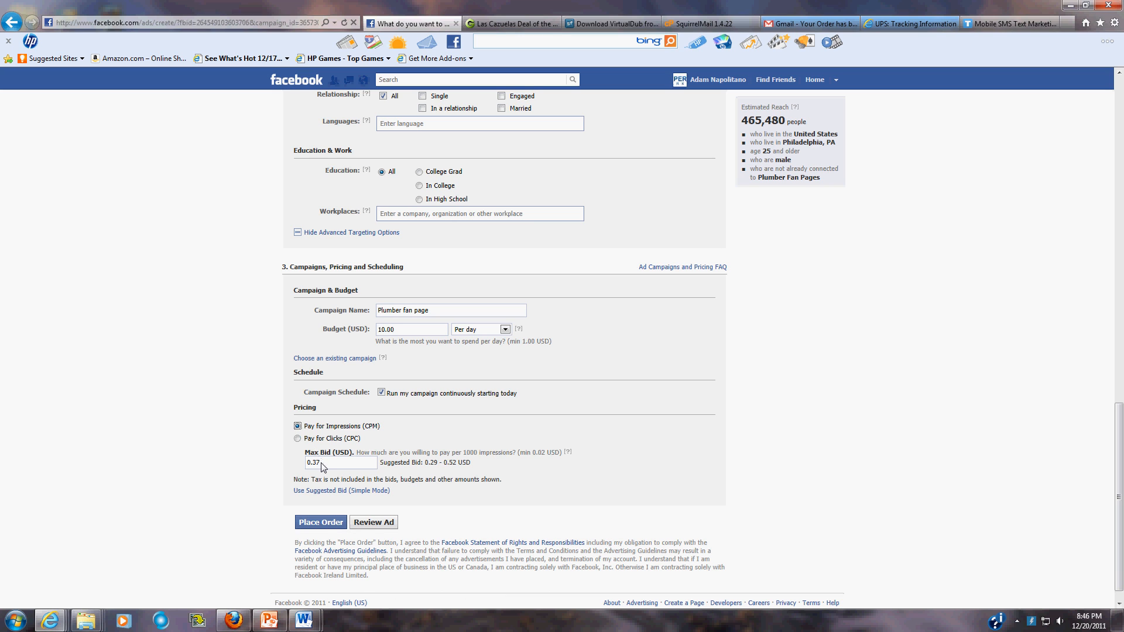
left_click_drag(333, 463, 262, 463)
left_click(359, 466)
left_click(322, 526)
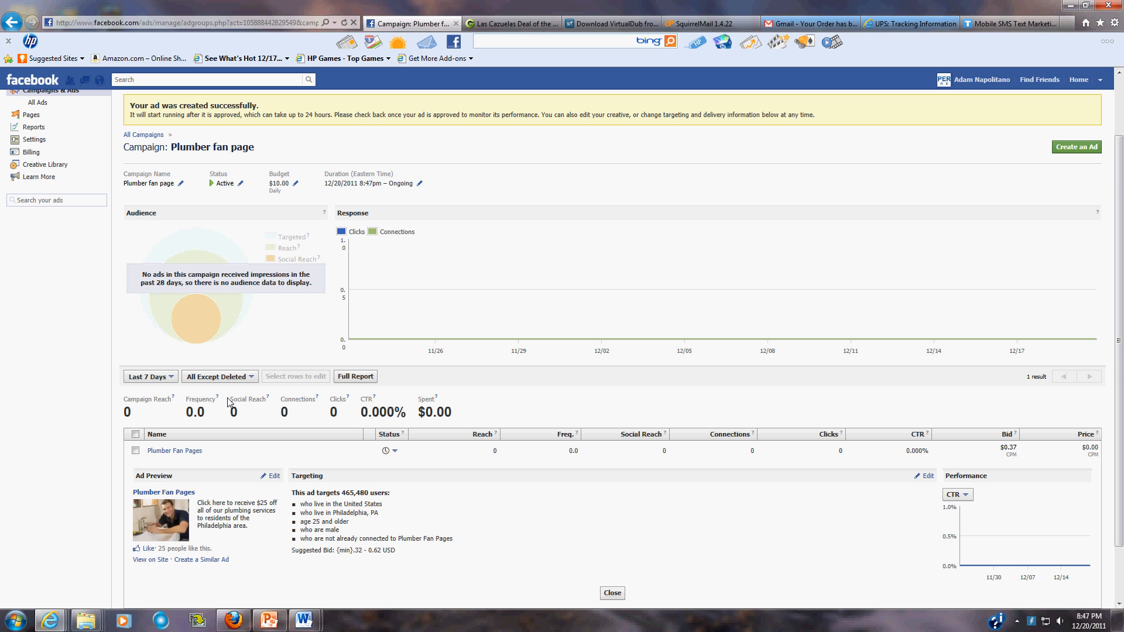
scroll(229, 403, "down", 1)
scroll(229, 403, "up", 3)
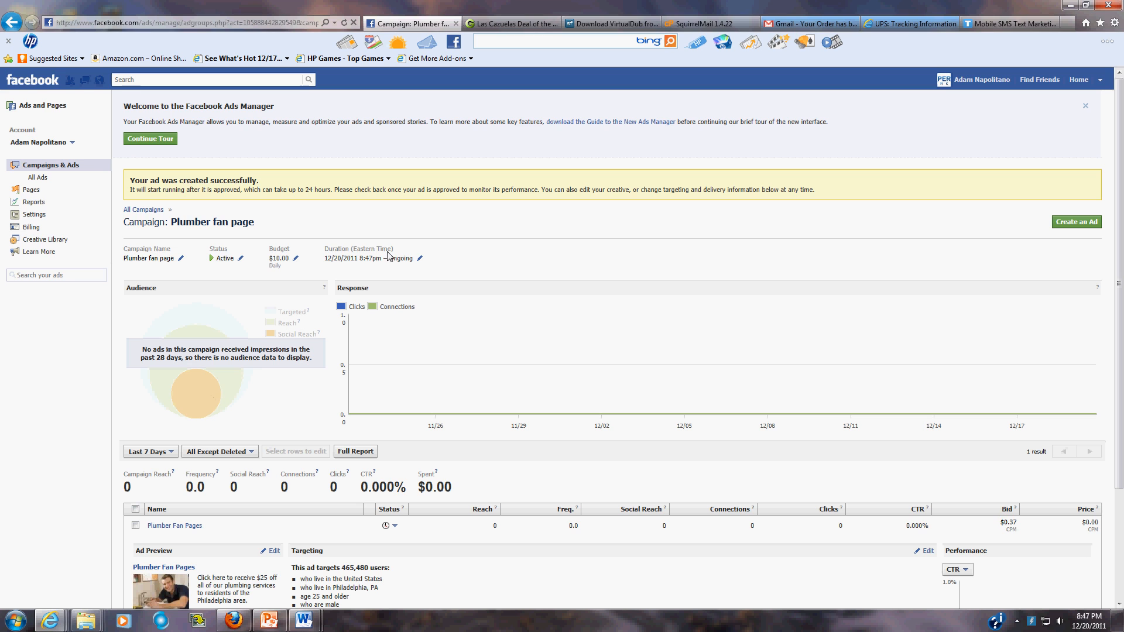
left_click(1017, 621)
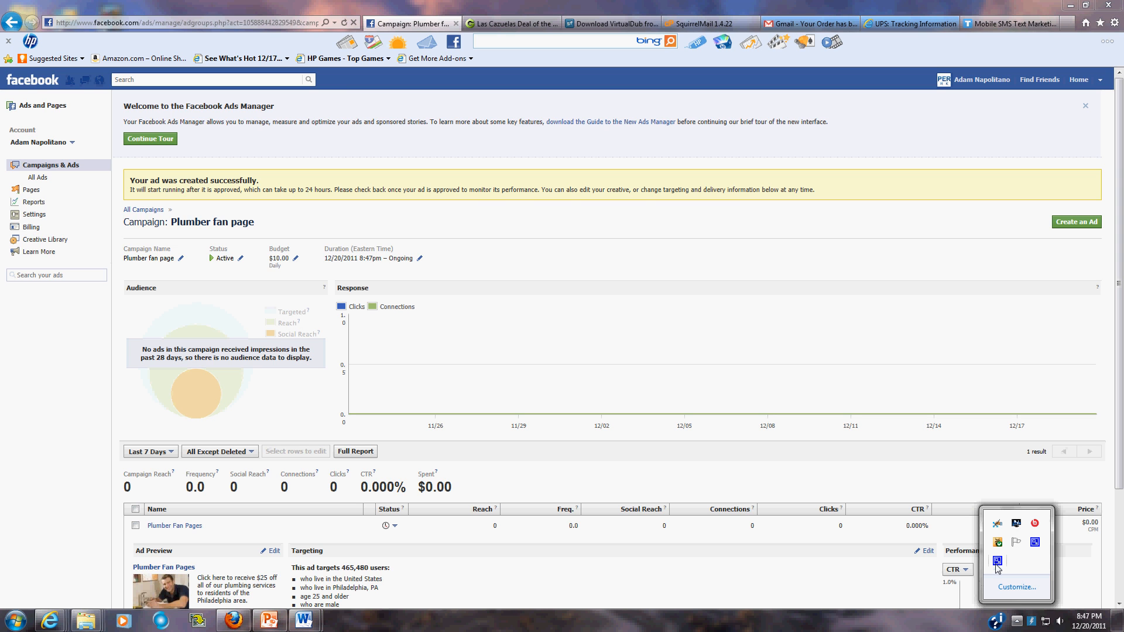